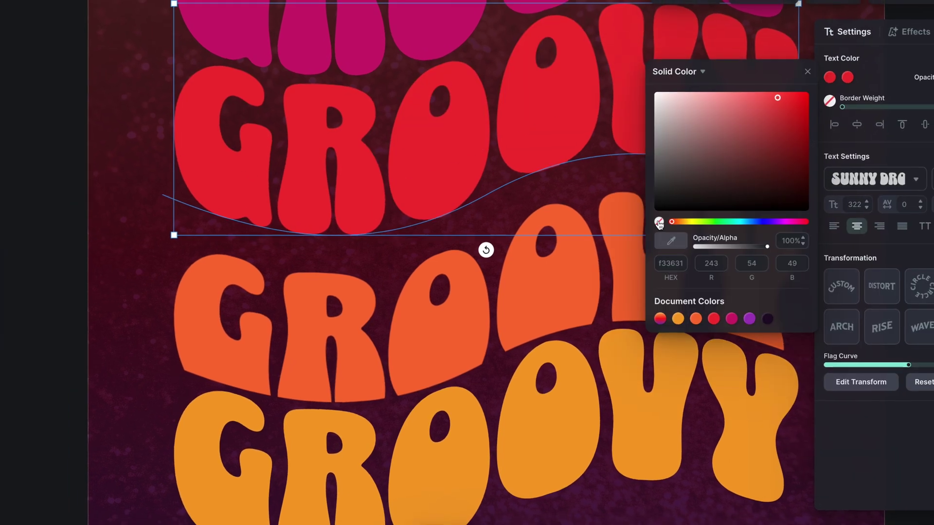
Open the Wavy Stacked Text Effect project with only the dark red-to-purple textured background
left_click_drag(484, 127, 484, 185)
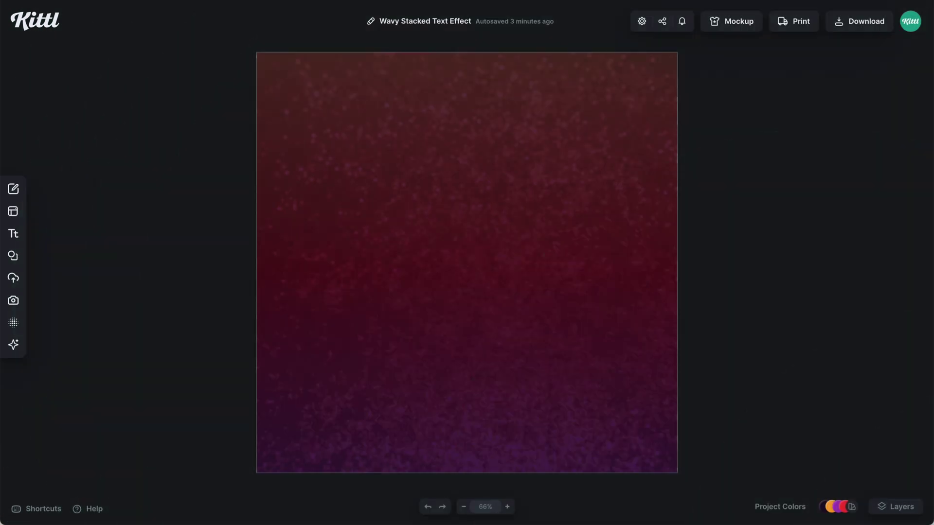
Add a black 'Groovy' text box and scale it up across the middle of the canvas
left_click(381, 325)
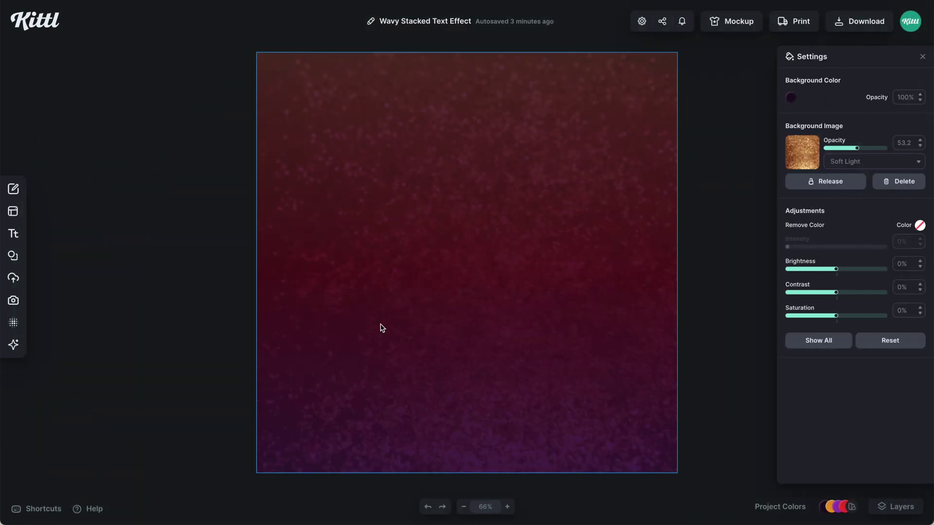
key("t")
type("G")
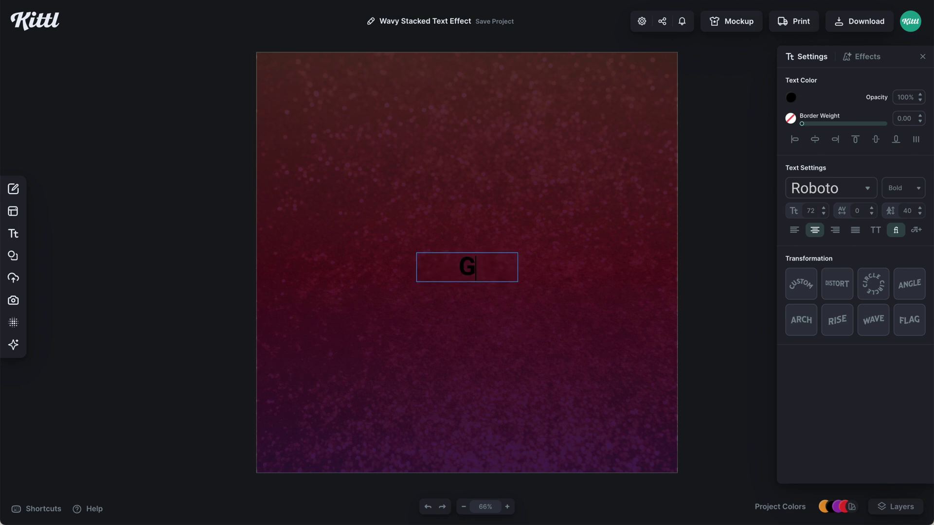
type("roov")
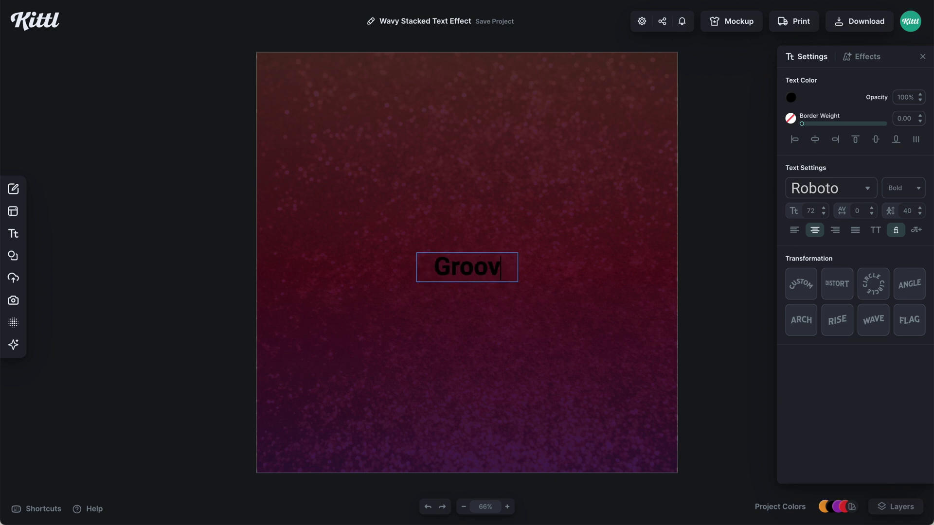
type("y")
key("Escape")
left_click_drag(518, 281, 632, 394)
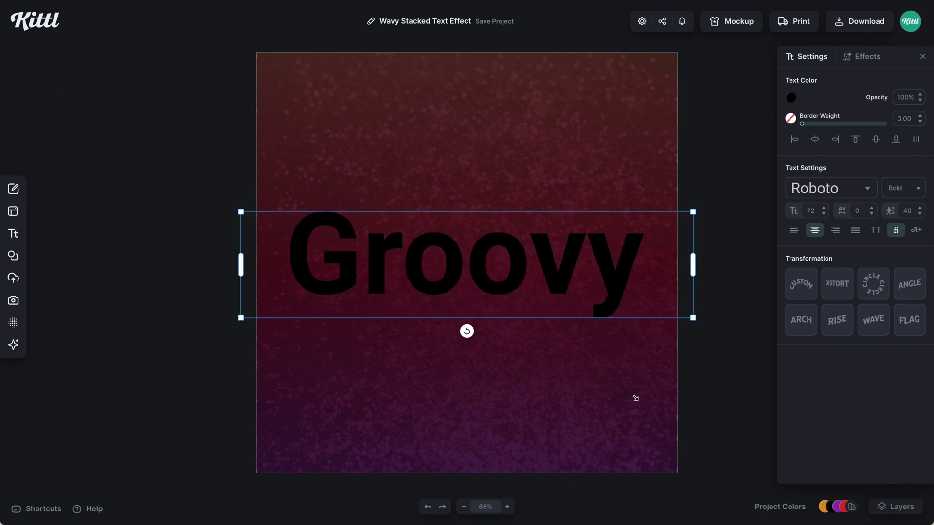
Color the Groovy text orange (f7a026) and set it in the Sunny Drop typeface
left_click(790, 100)
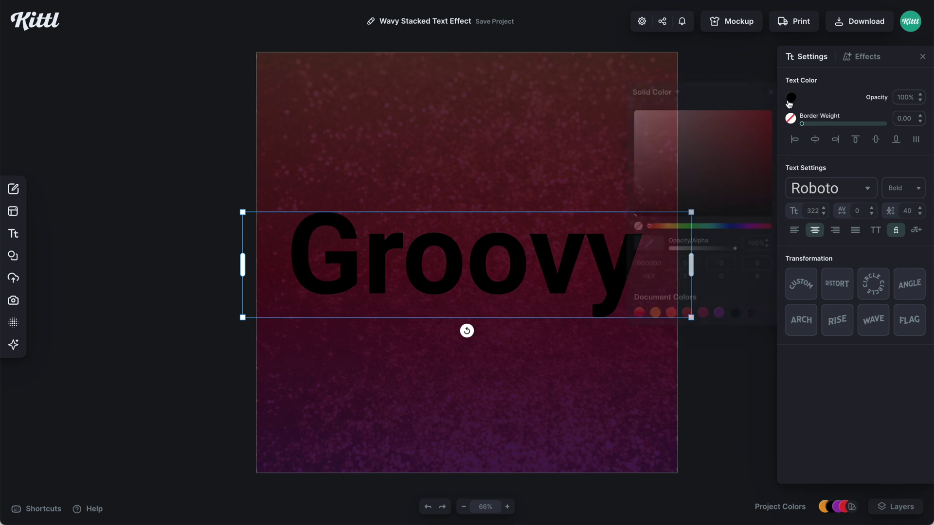
left_click(655, 312)
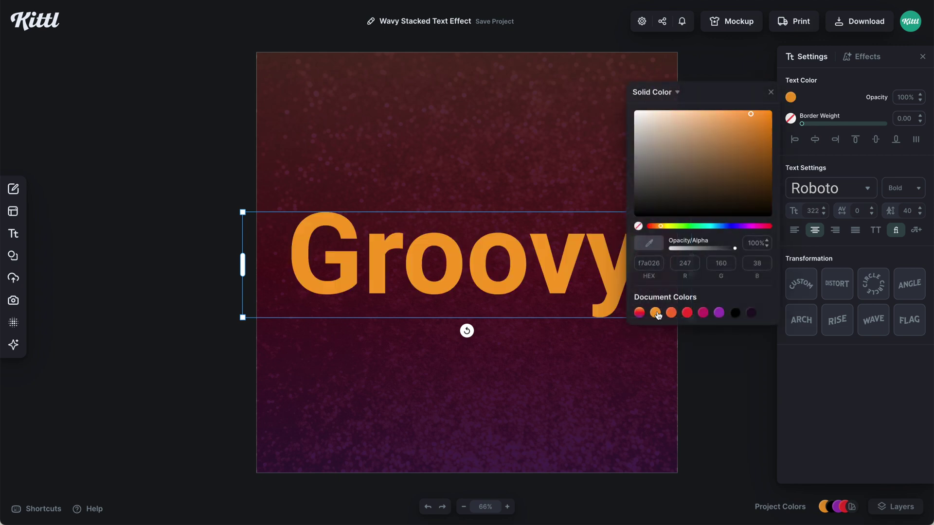
left_click(816, 187)
left_click(816, 187)
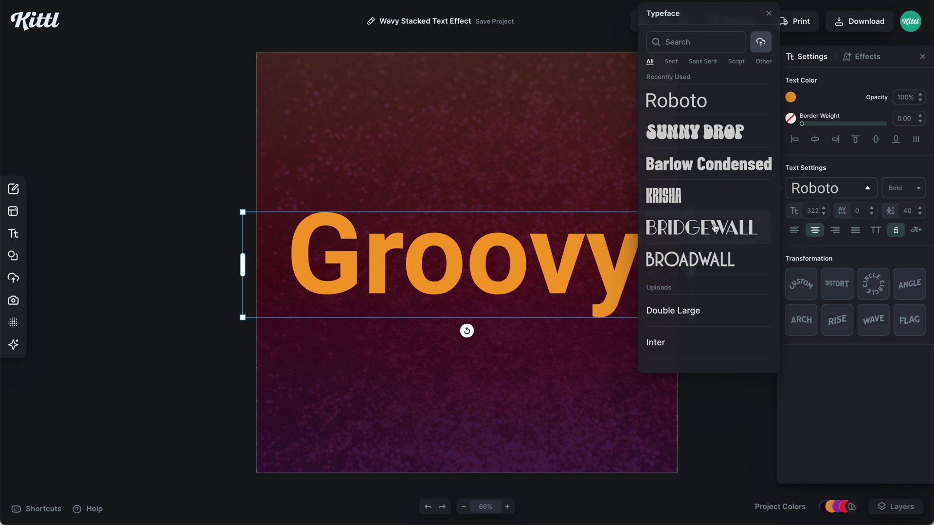
left_click(722, 141)
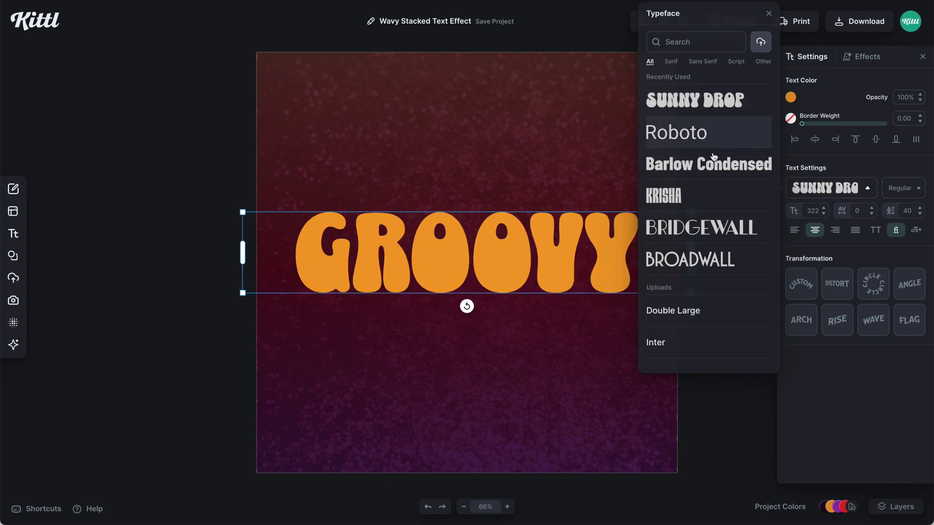
left_click(834, 409)
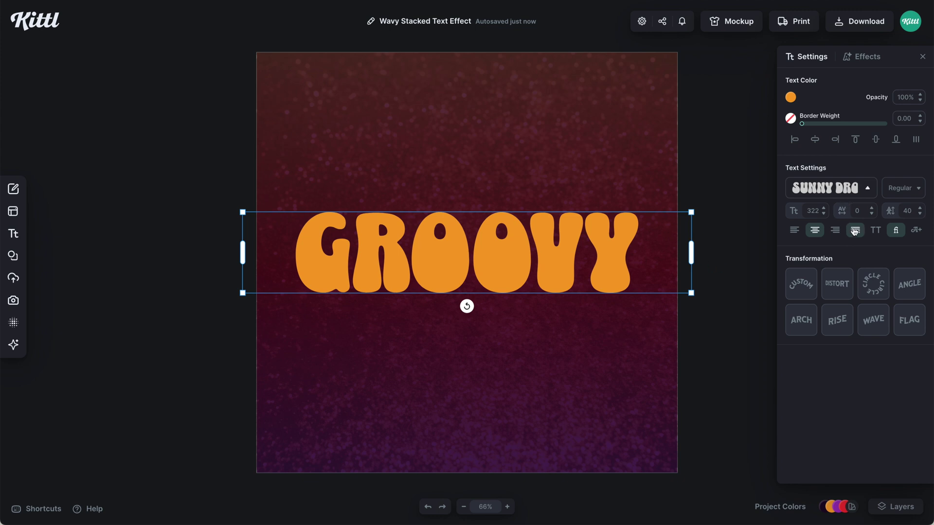
Apply a Flag wave with 51% curve to GROOVY and move it toward the canvas bottom
left_click(905, 329)
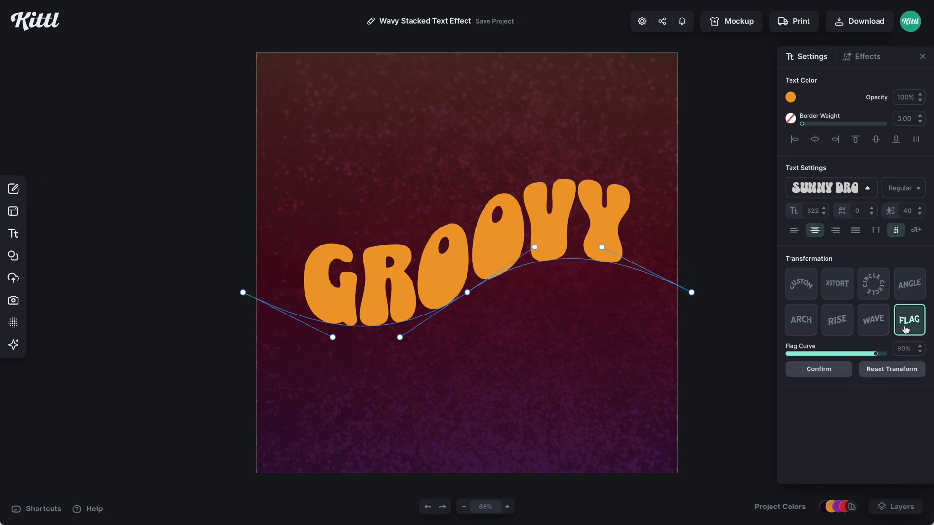
left_click(893, 373)
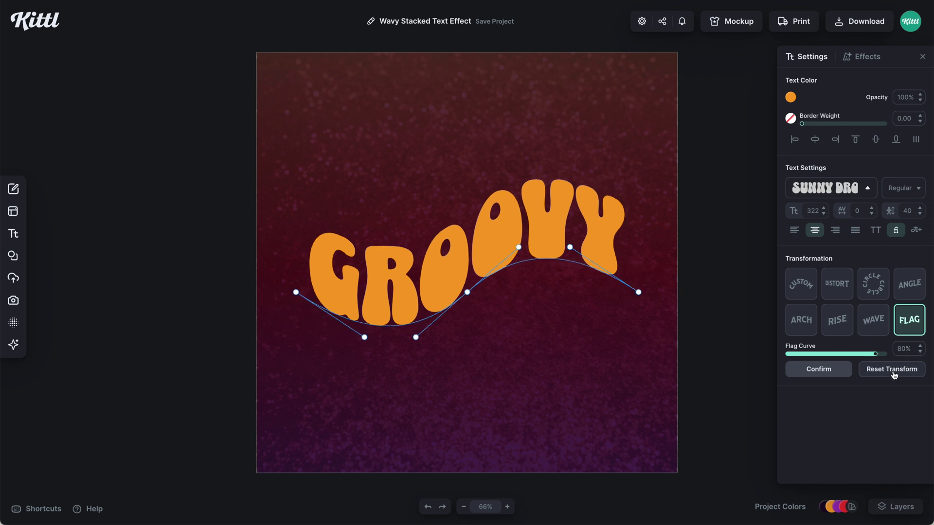
mouse_move(877, 358)
left_mouse_down()
mouse_move(805, 360)
mouse_move(862, 363)
left_mouse_up()
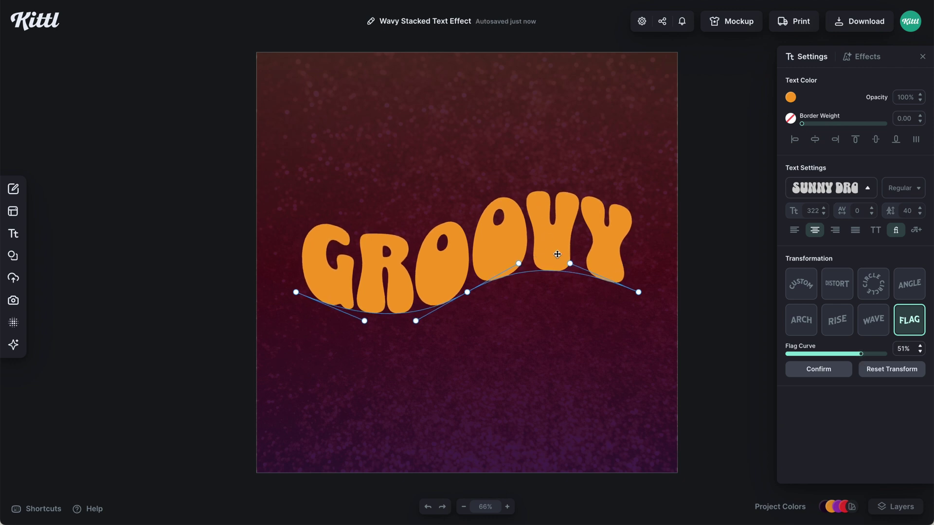
left_click_drag(552, 243, 555, 381)
Stack a copy of GROOVY above the original and turn the third row red-orange
left_click(554, 380)
left_click_drag(555, 380, 554, 128)
left_click(621, 317)
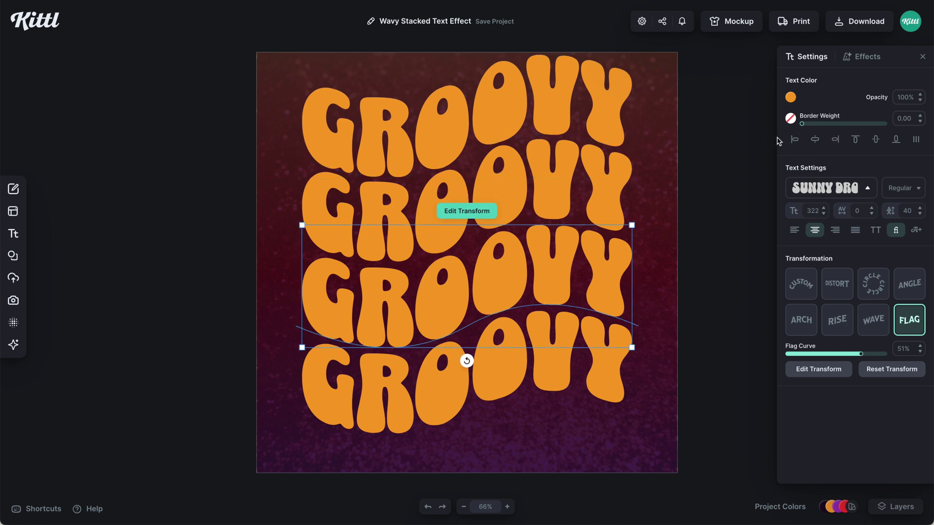
left_click(791, 97)
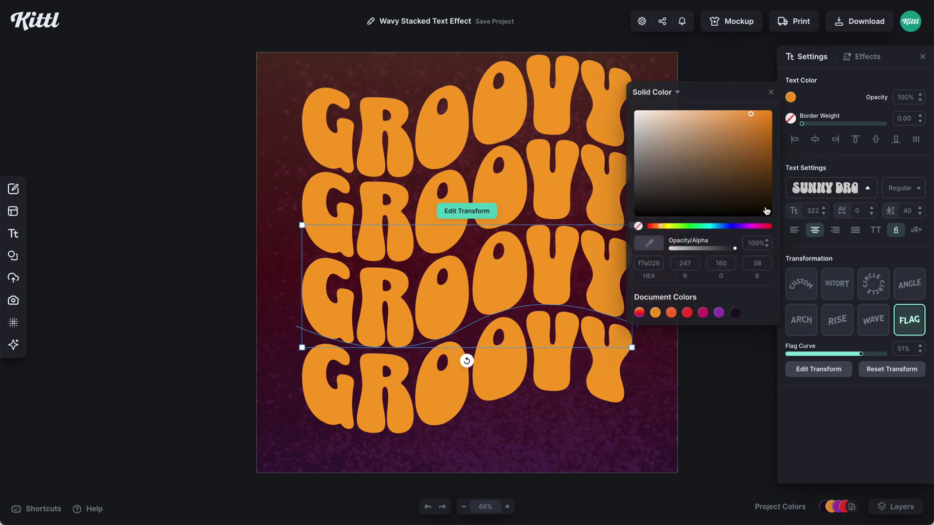
left_click(670, 313)
Recolour the second GROOVY row red and the top row magenta
left_click(544, 195)
left_click(791, 97)
left_click(687, 312)
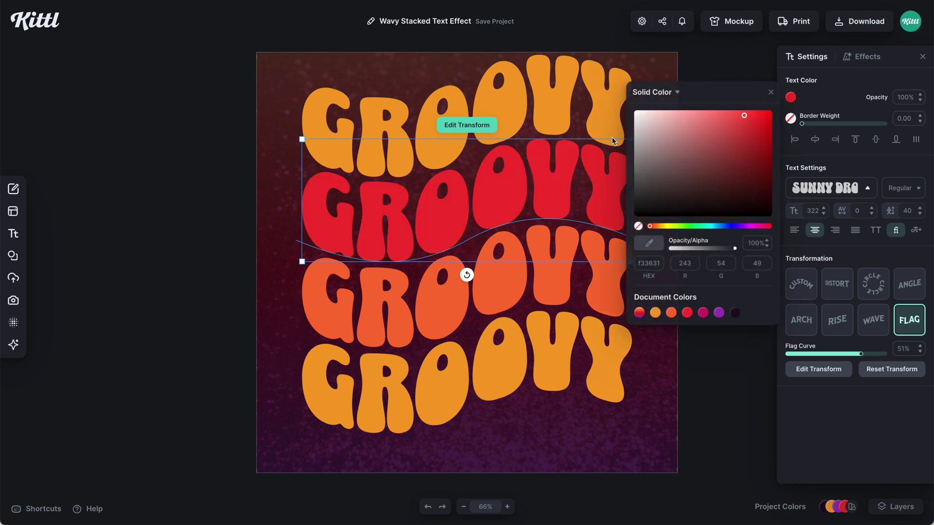
left_click(611, 105)
left_click(793, 98)
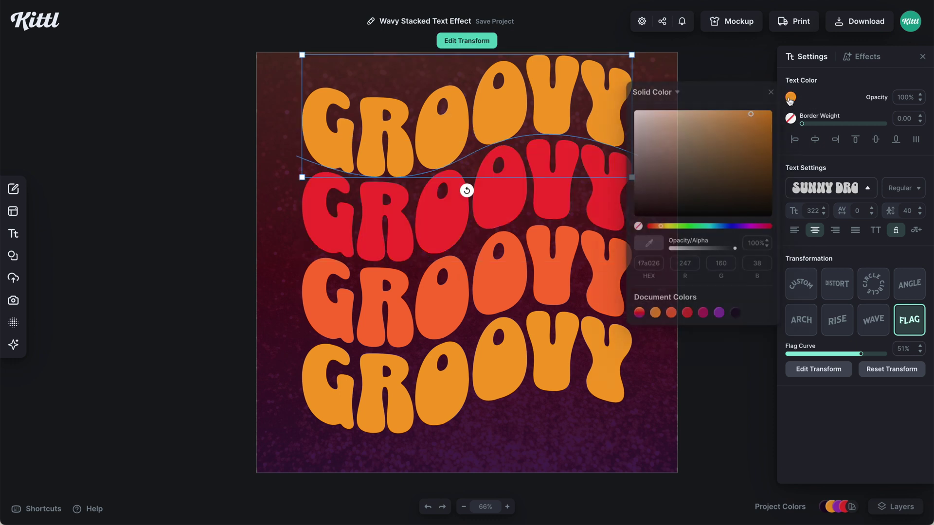
left_click(703, 314)
left_click(683, 386)
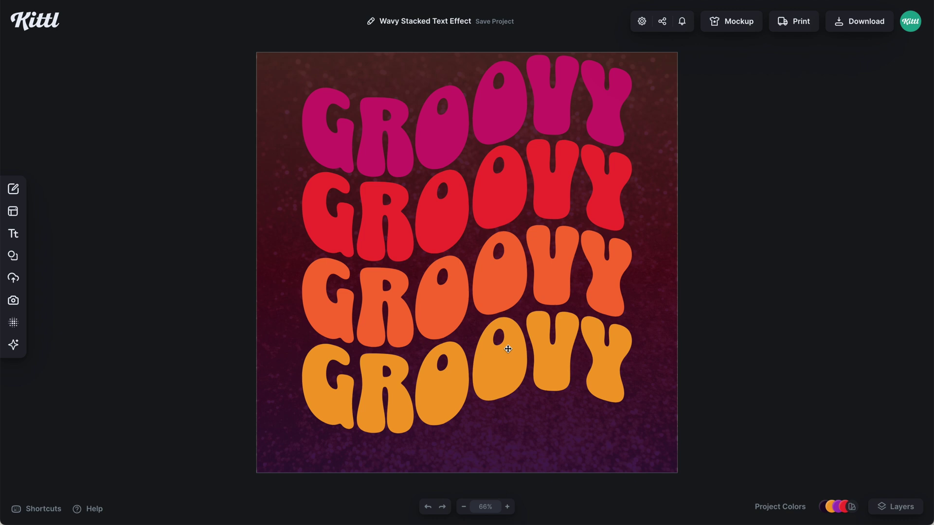
left_click(579, 271)
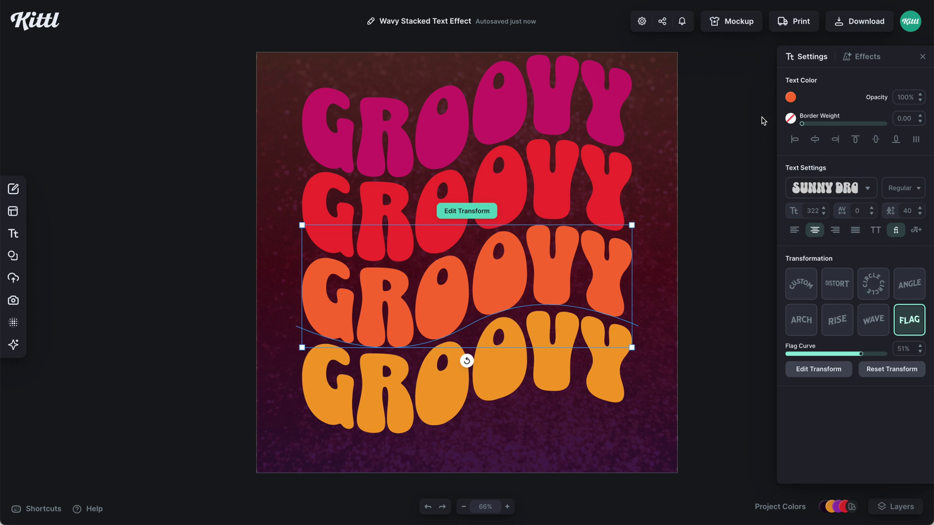
Give the third GROOVY line a Color Cut decoration with distance raised to 85%
left_click(859, 59)
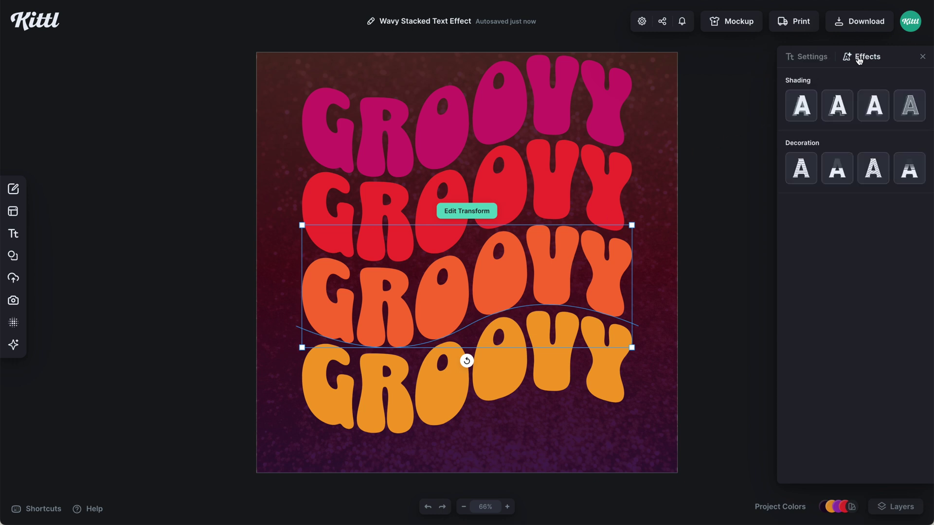
left_click(837, 175)
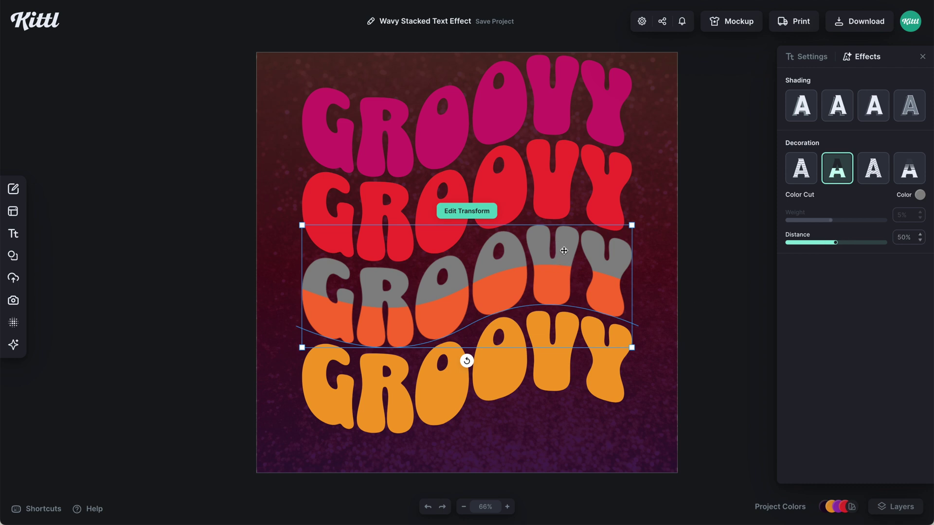
scroll(564, 251, "up", 5)
scroll(564, 250, "down", 2)
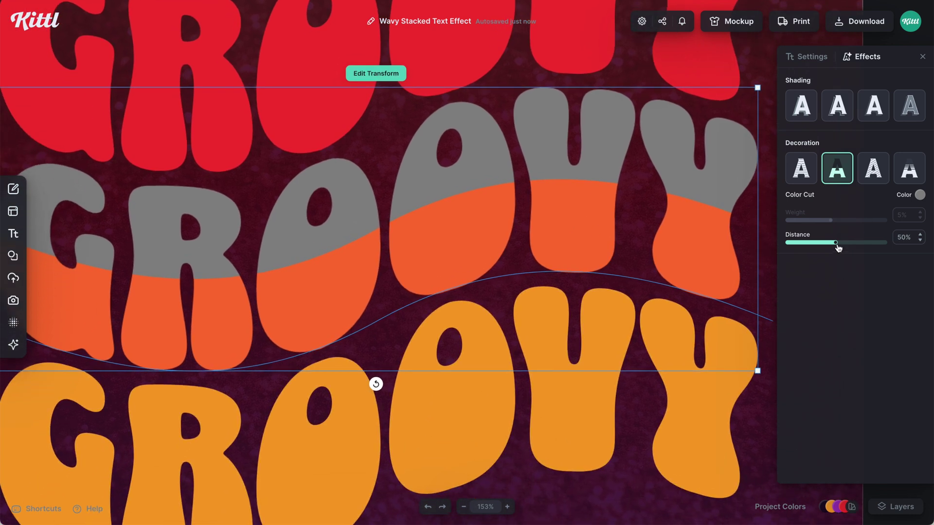
left_click_drag(835, 246, 871, 249)
left_click(810, 57)
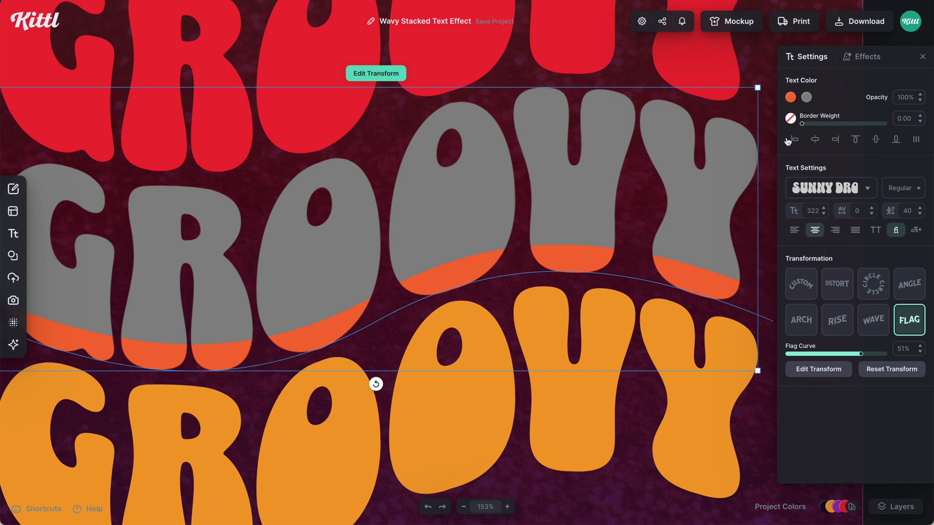
Make the third line's color cut orange fd7231, remove its text fill, and nudge it lower
left_click(806, 98)
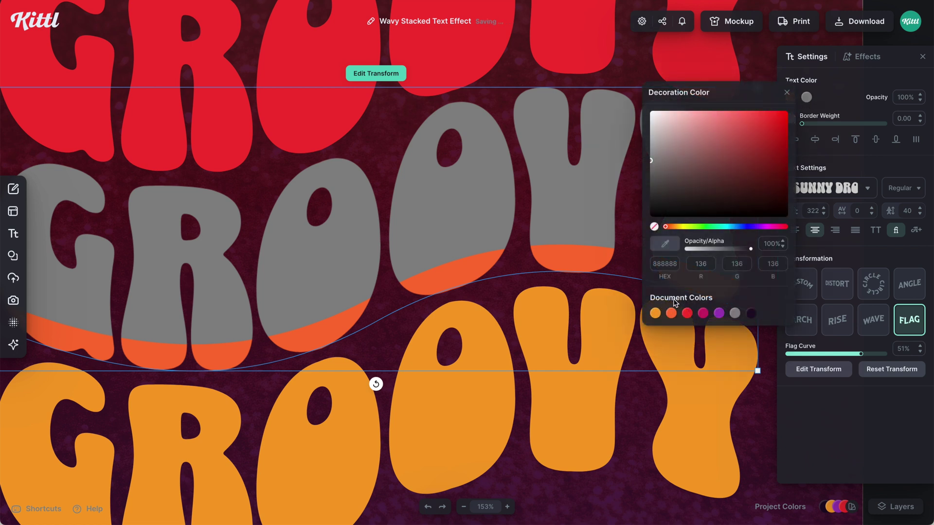
left_click(671, 314)
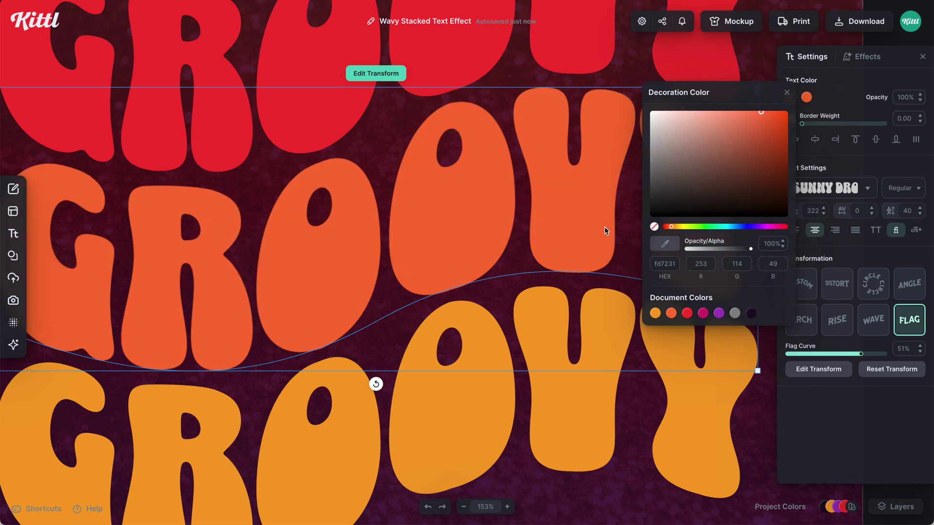
left_click(834, 108)
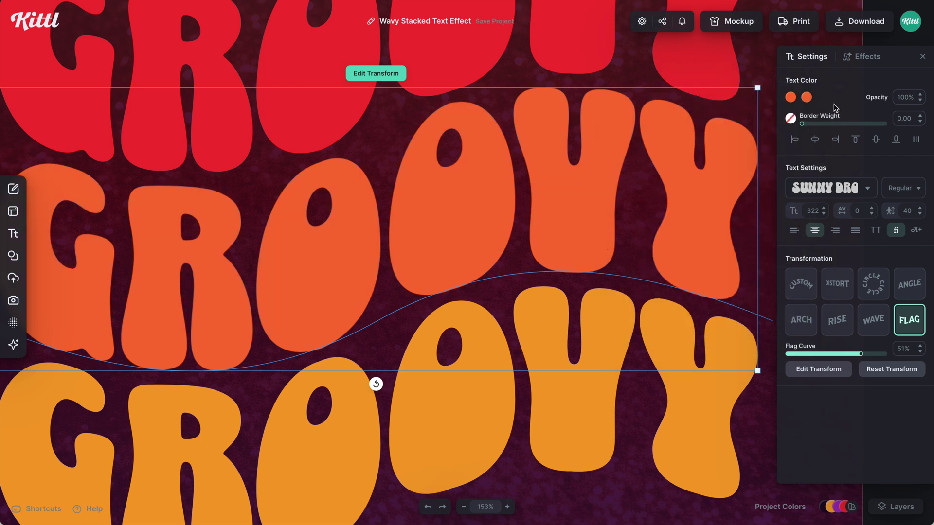
left_click(790, 98)
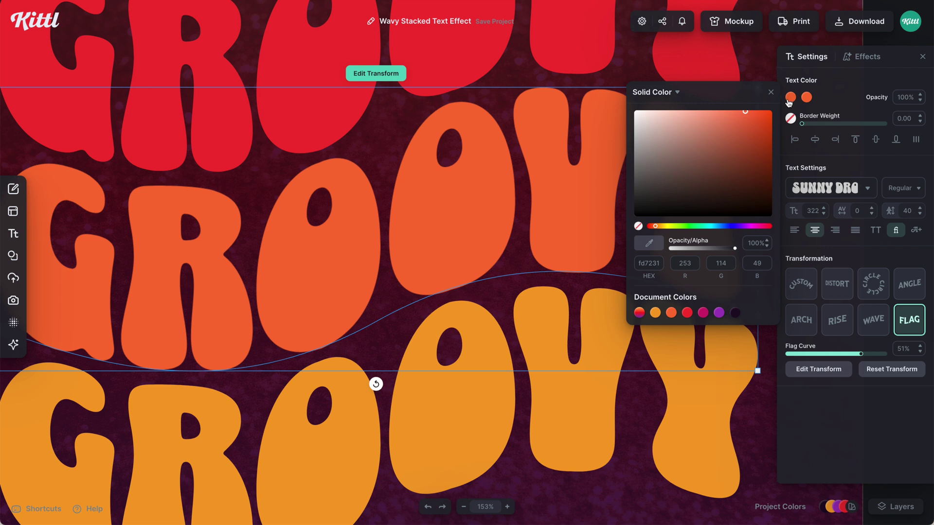
left_click(638, 227)
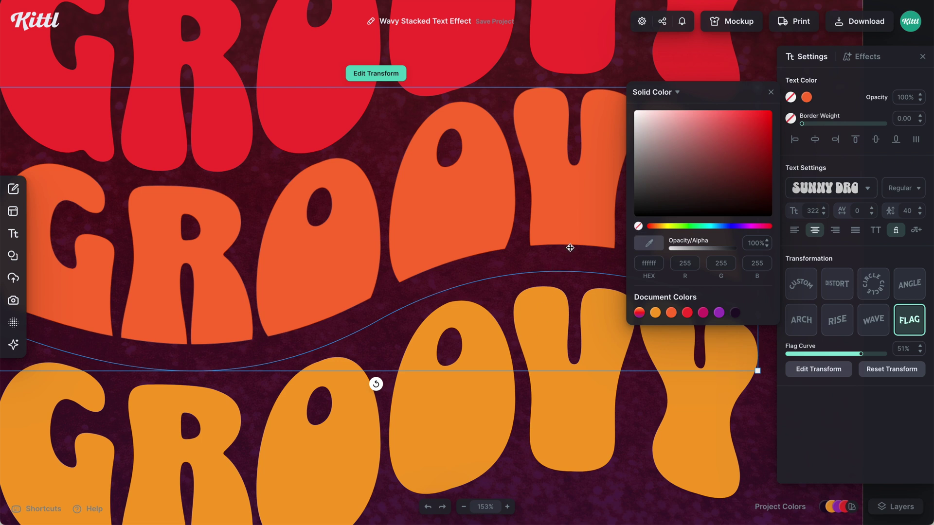
left_click(567, 212)
left_click_drag(567, 213, 569, 246)
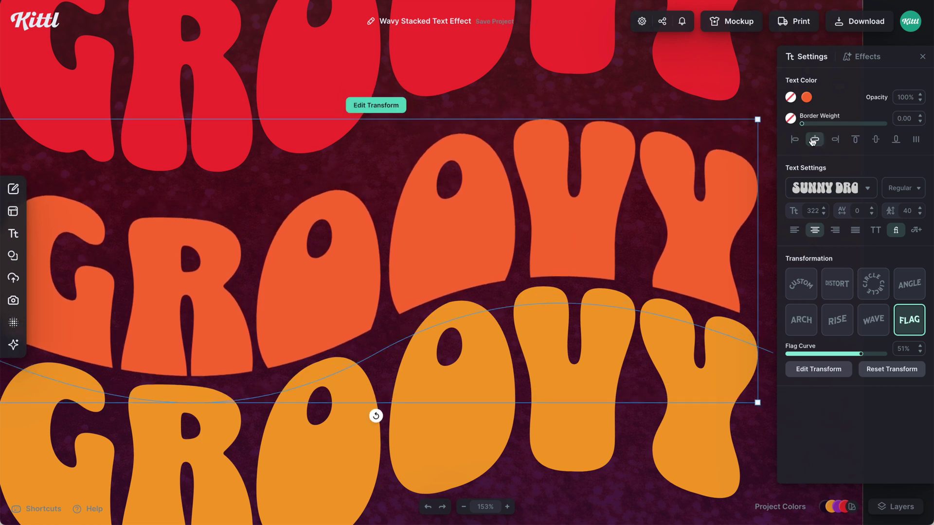
left_click(861, 57)
Fine-tune the third line's Color Cut distance and zoom back out
mouse_move(871, 248)
left_mouse_down()
mouse_move(834, 248)
mouse_move(870, 250)
left_mouse_up()
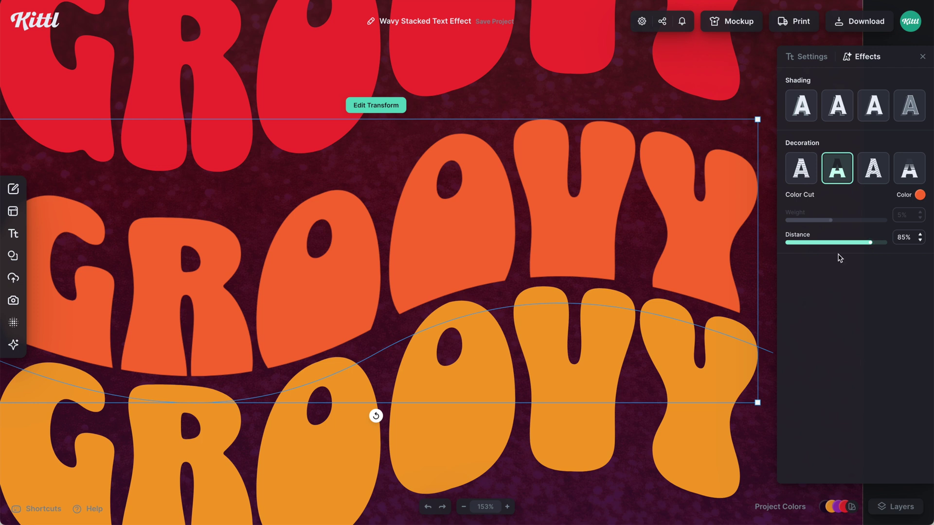
scroll(763, 257, "down", 3)
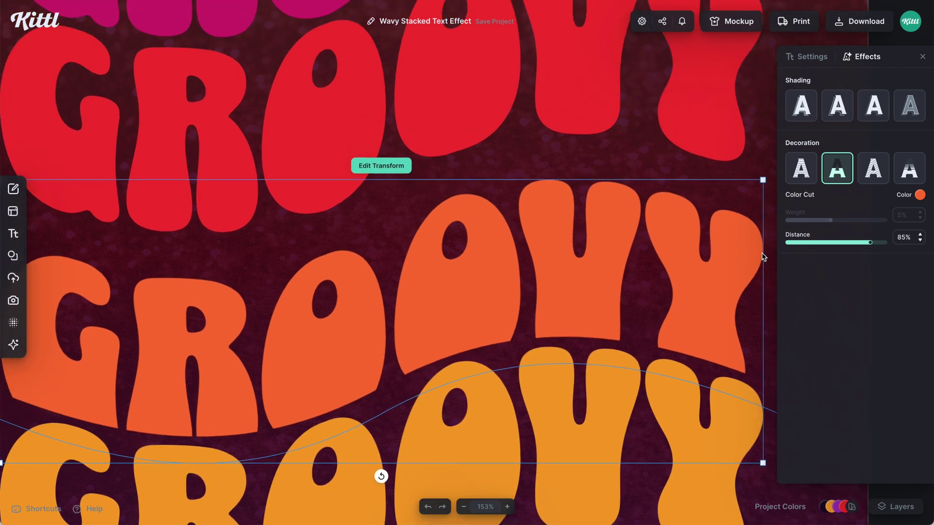
scroll(758, 250, "down", 3)
Add a Color Cut decoration to the red second GROOVY line and increase its distance
left_click(715, 159)
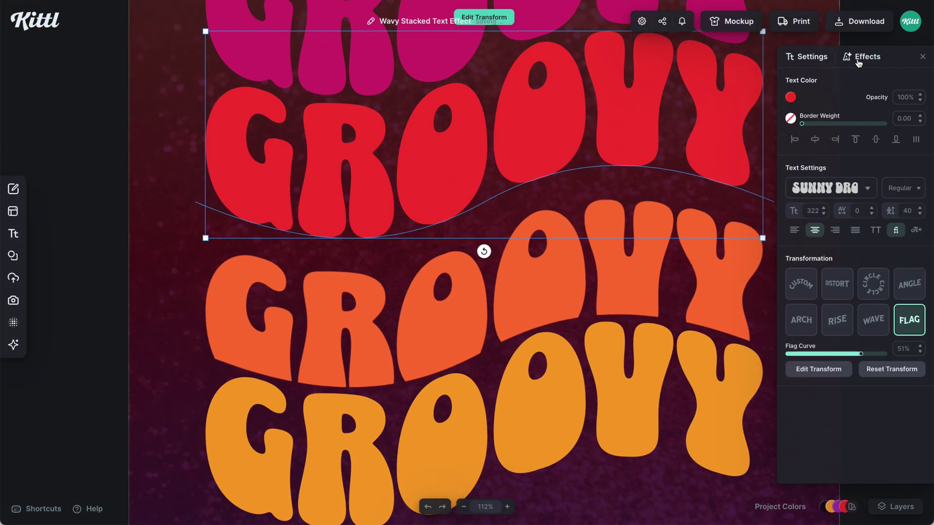
left_click(860, 57)
left_click(837, 168)
left_click_drag(842, 250, 854, 250)
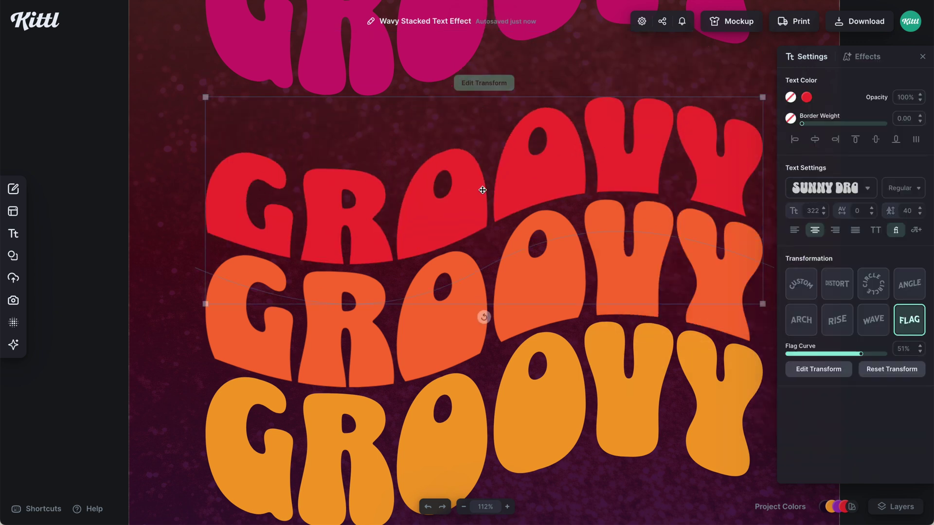